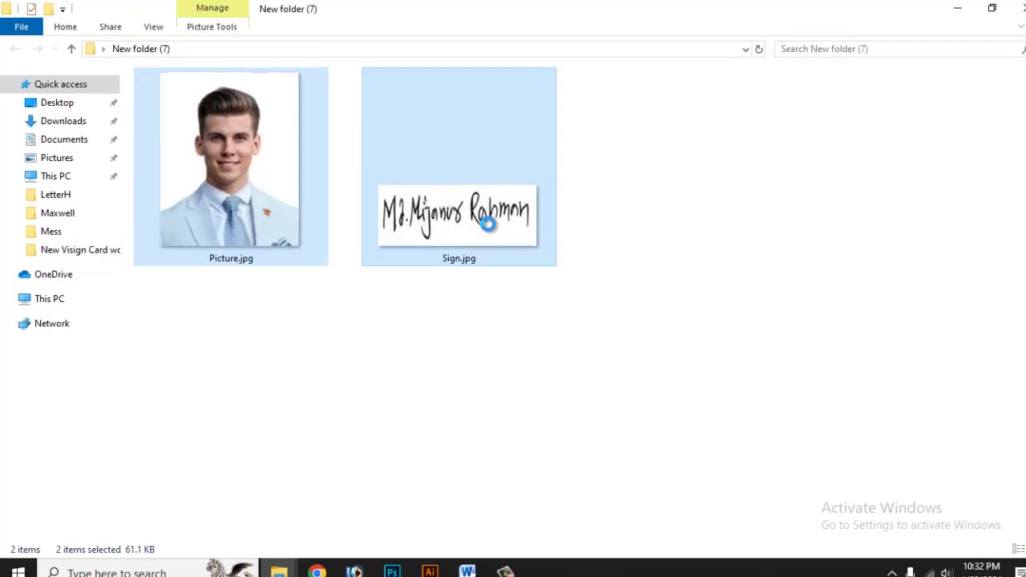
# - Open Sign.jpg and Picture.jpg in Paint to examine their pixel dimensions and file sizes, and close both images
pyautogui.rightClick(479, 218)
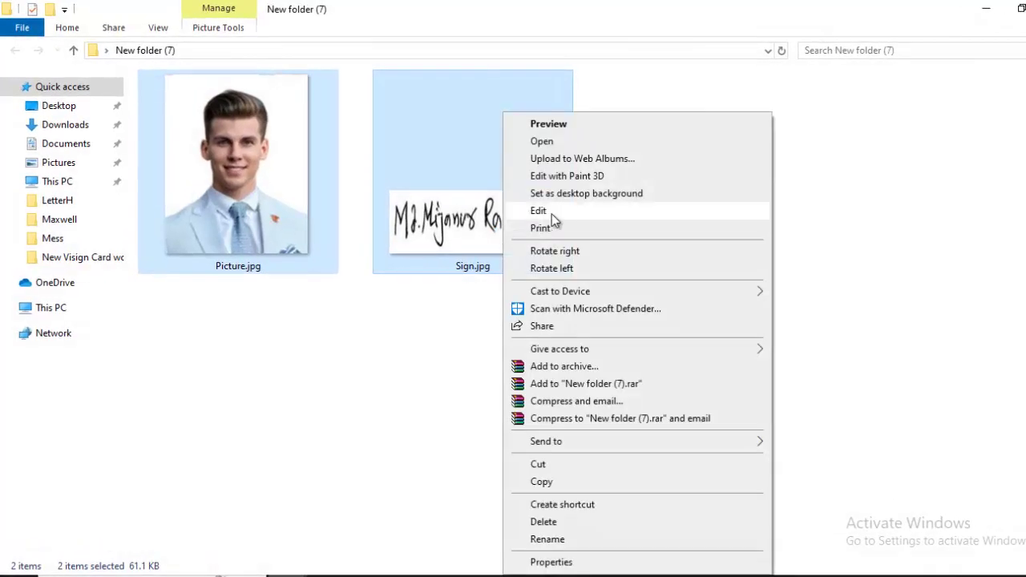
pyautogui.click(539, 211)
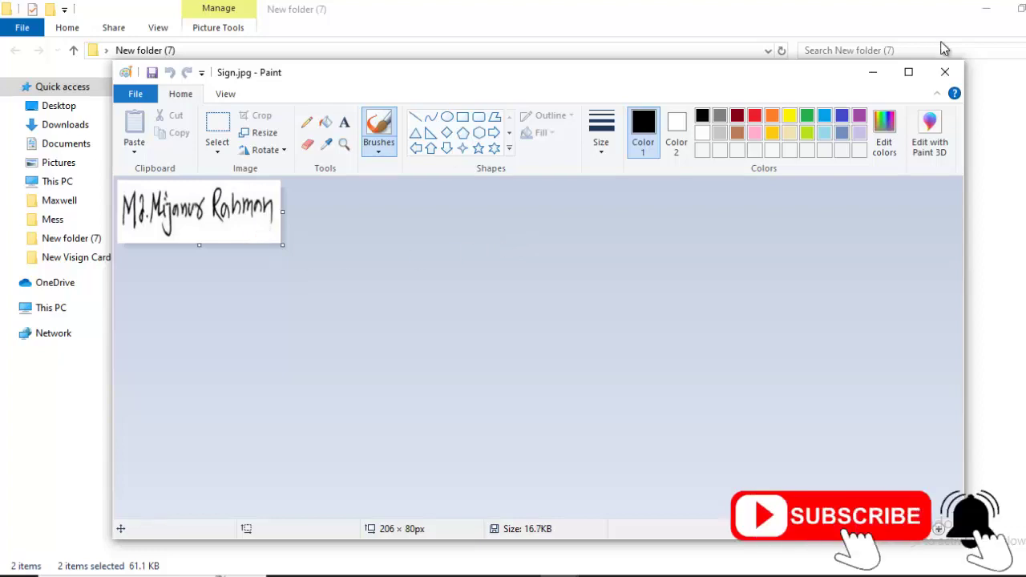
pyautogui.click(954, 73)
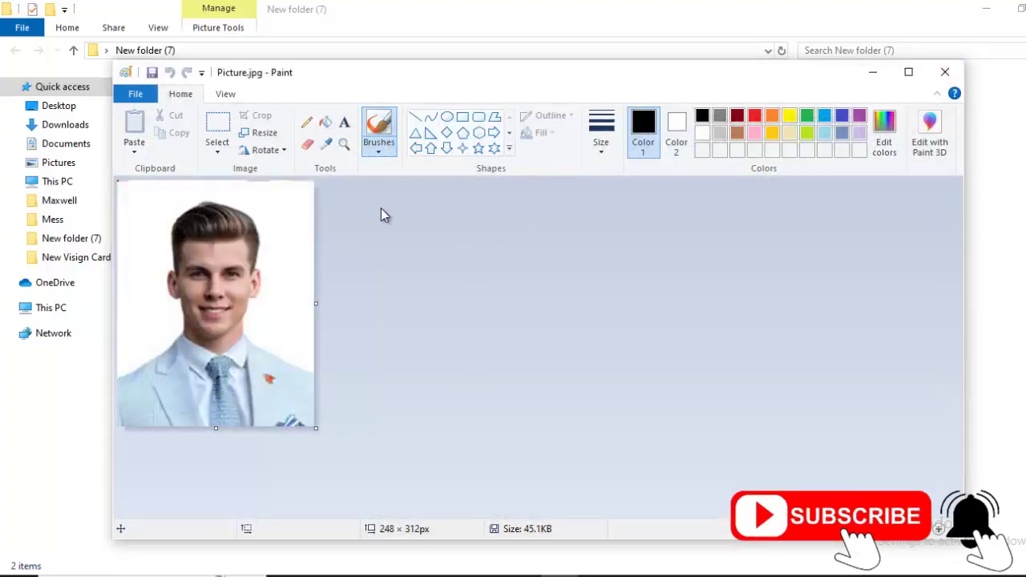
pyautogui.click(949, 72)
# - Open Picture.jpg and Sign.jpg in Adobe Photoshop and bring up the portrait in a maximized document window
pyautogui.moveTo(657, 293); pyautogui.dragTo(416, 302)
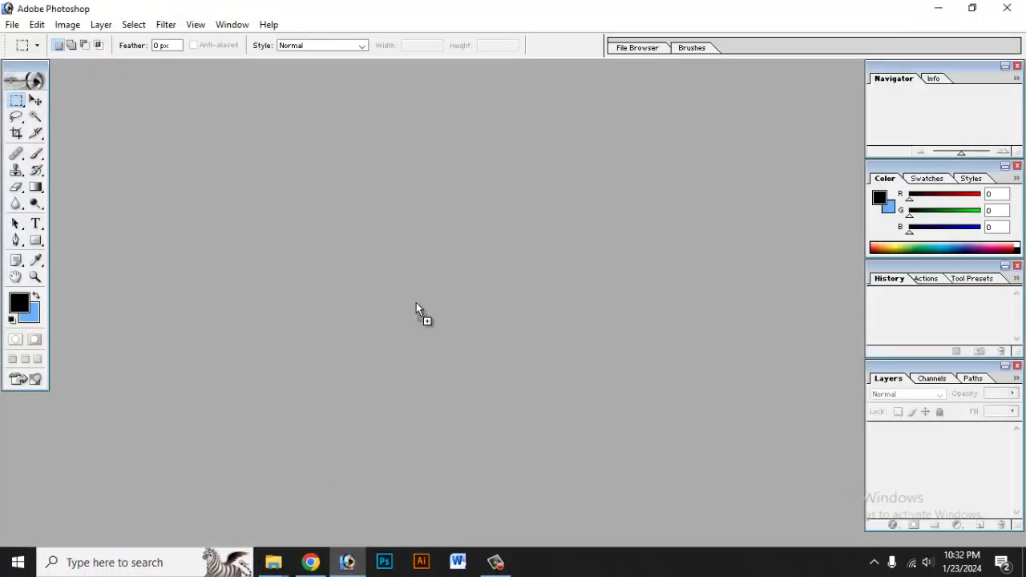
pyautogui.moveTo(418, 257); pyautogui.dragTo(417, 254)
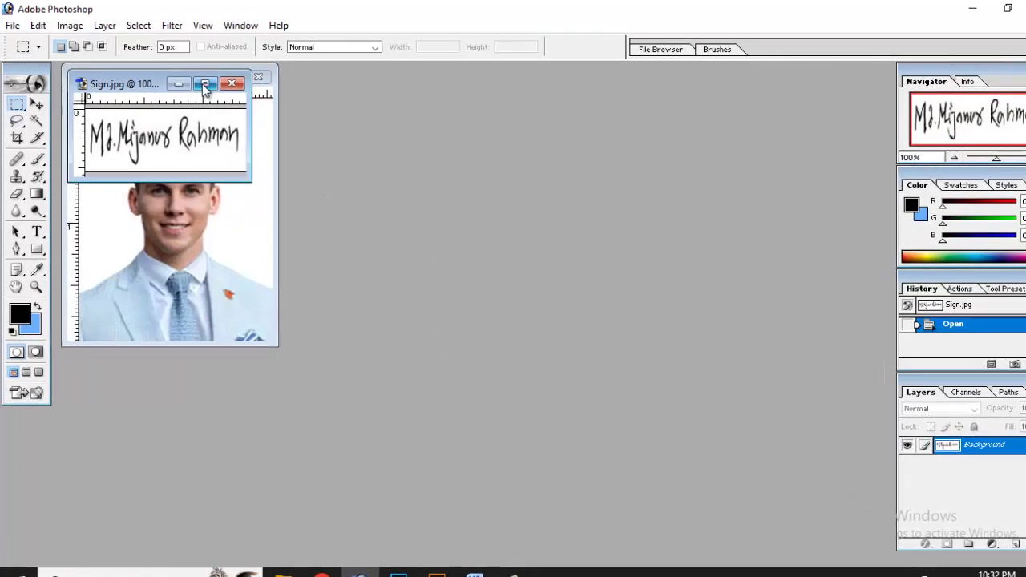
pyautogui.click(224, 80)
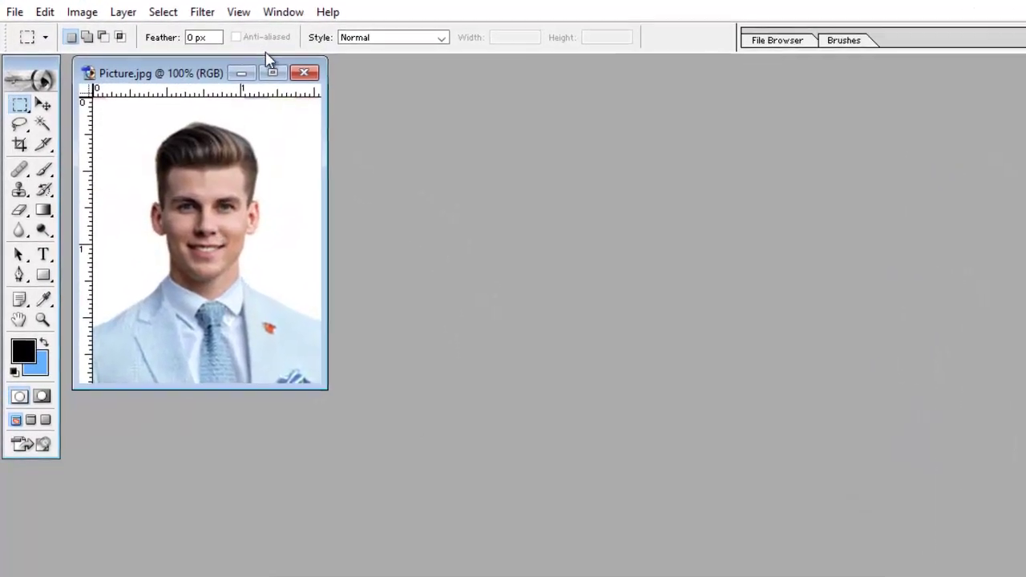
pyautogui.click(267, 80)
pyautogui.hotkey('ctrl', '+')
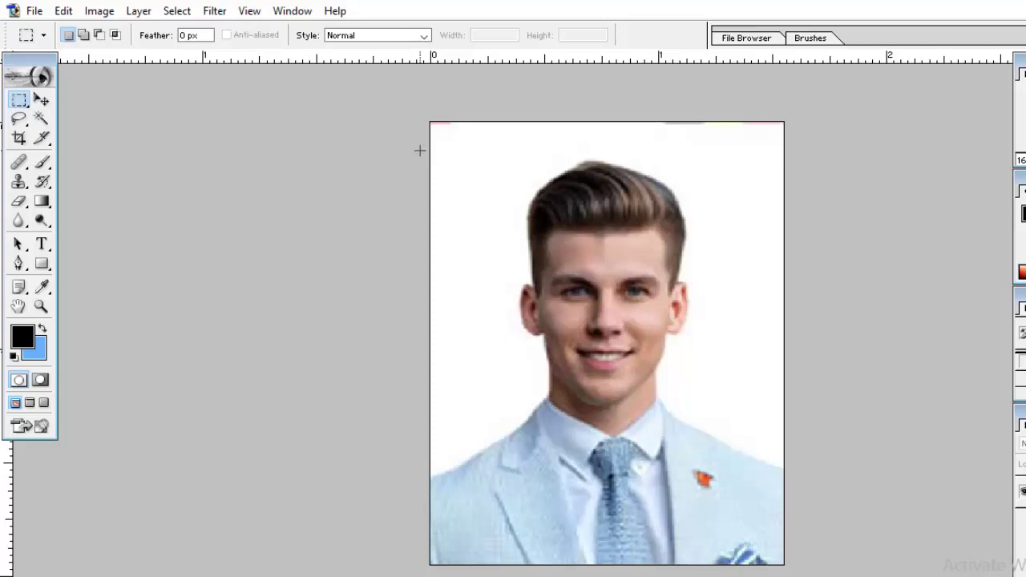
# - Crop the portrait to a full-width rectangle about 248 × 265 pixels, reaching from just above the hair to the chest
pyautogui.click(18, 103)
pyautogui.moveTo(543, 204); pyautogui.dragTo(822, 520)
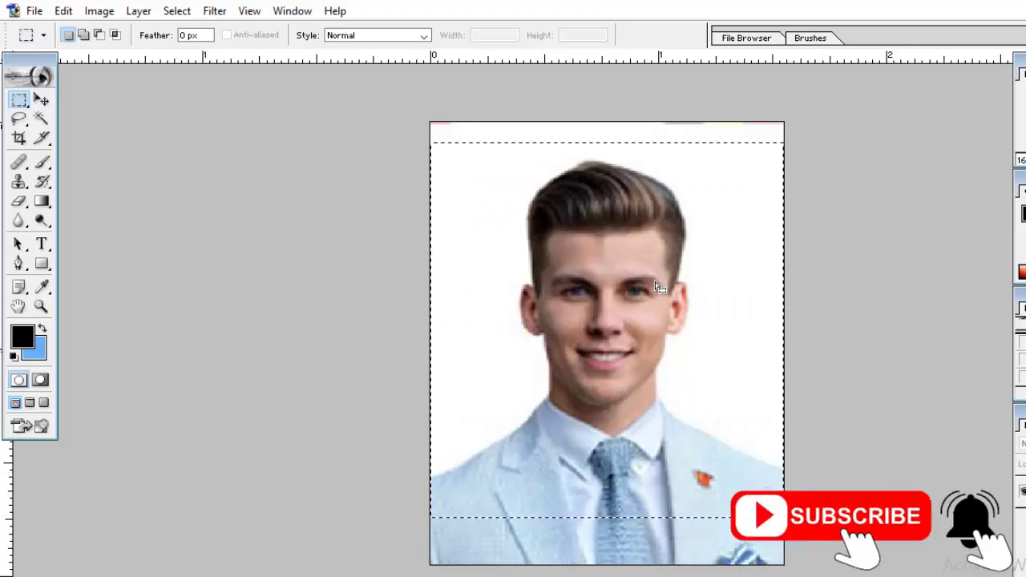
pyautogui.click(99, 13)
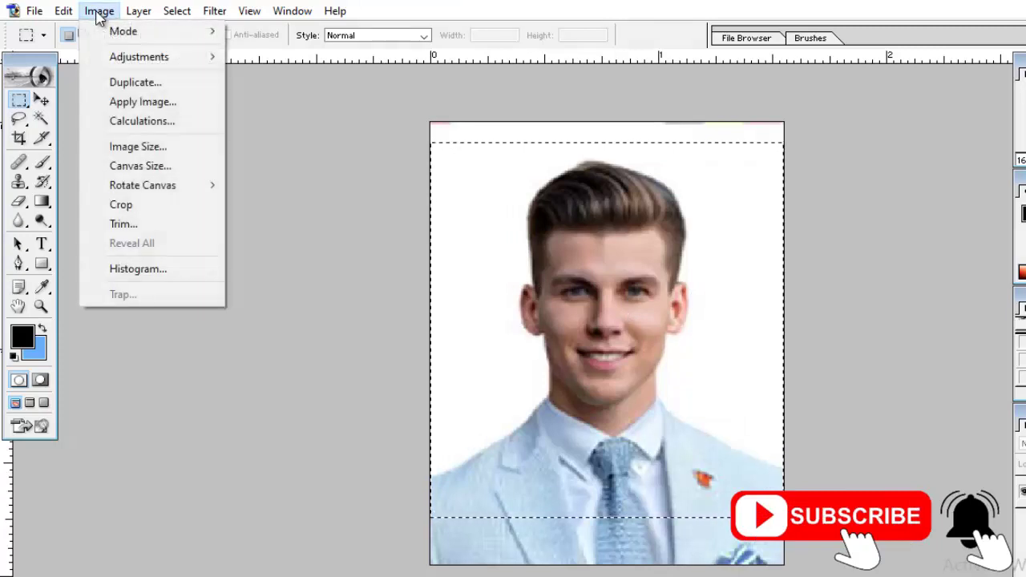
pyautogui.click(136, 203)
pyautogui.scroll(2, 352, 198)
pyautogui.hotkey('ctrl', 'd')
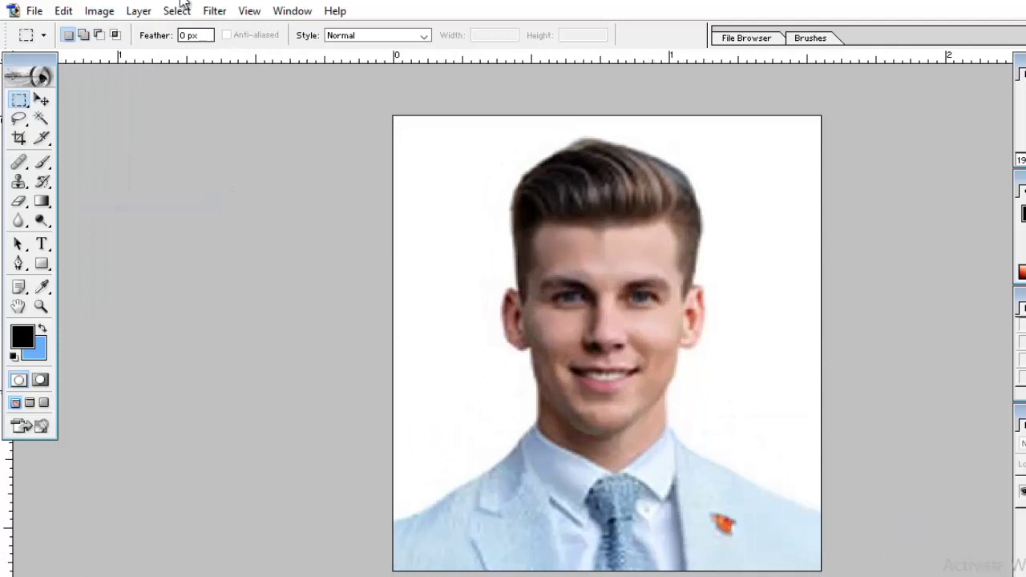
# - Set the portrait's resolution to 300 pixels/inch in Image Size, leaving Constrain Proportions off
pyautogui.click(98, 11)
pyautogui.click(159, 146)
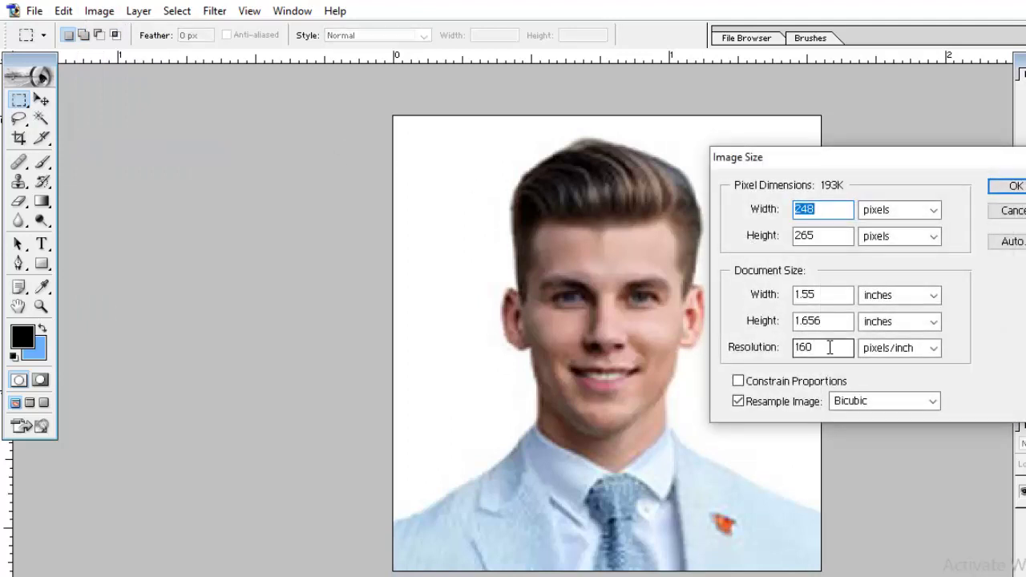
pyautogui.moveTo(829, 347); pyautogui.dragTo(777, 353)
pyautogui.write('300')
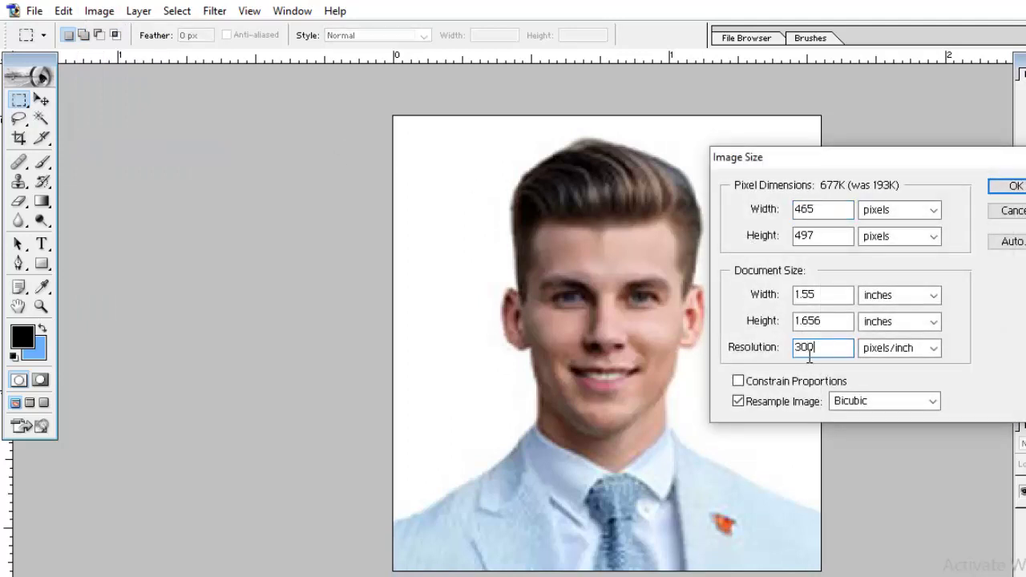
pyautogui.hotkey('ctrl', 'z')
pyautogui.click(738, 381)
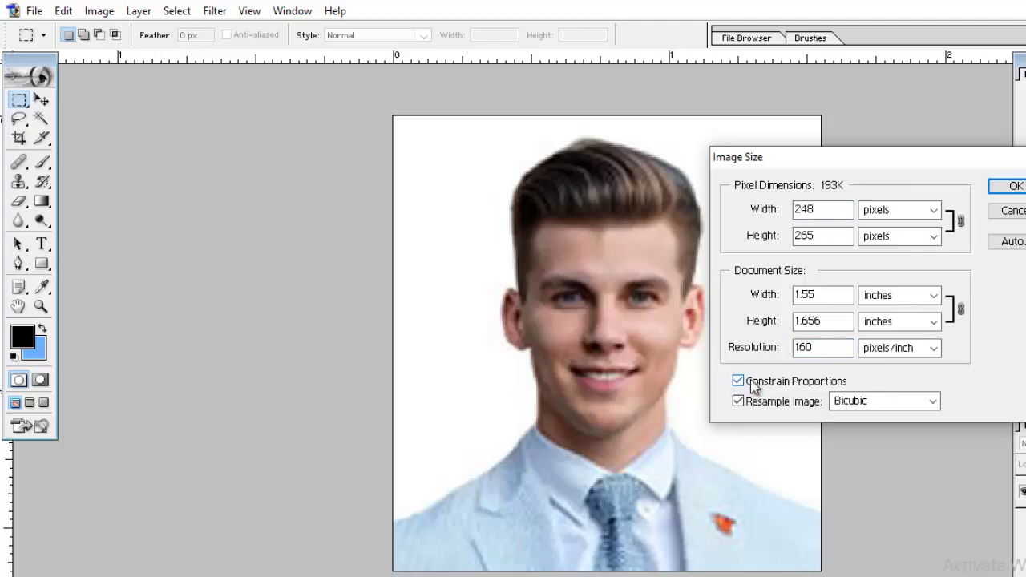
pyautogui.click(738, 381)
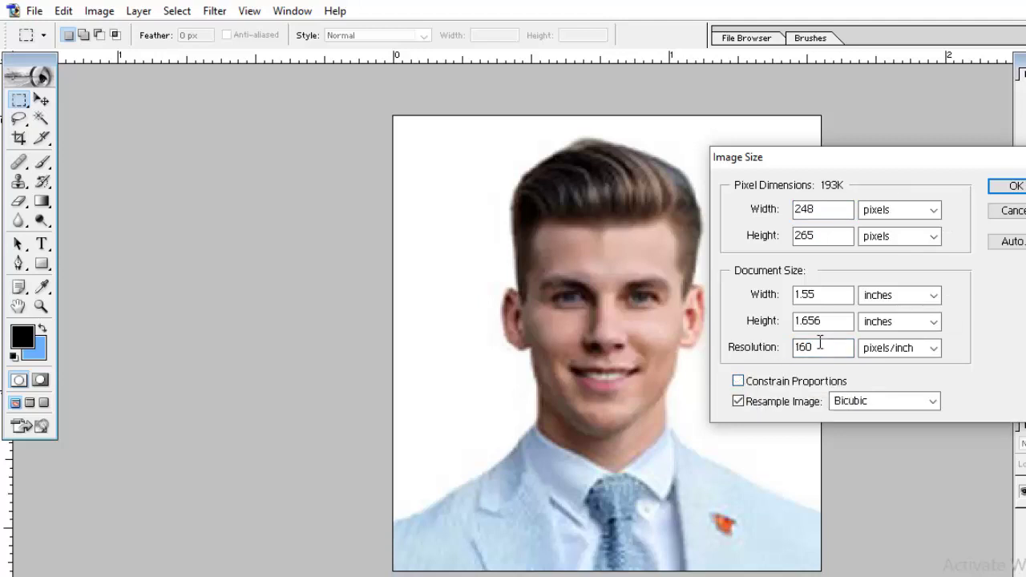
pyautogui.moveTo(825, 344); pyautogui.dragTo(771, 344)
pyautogui.write('300')
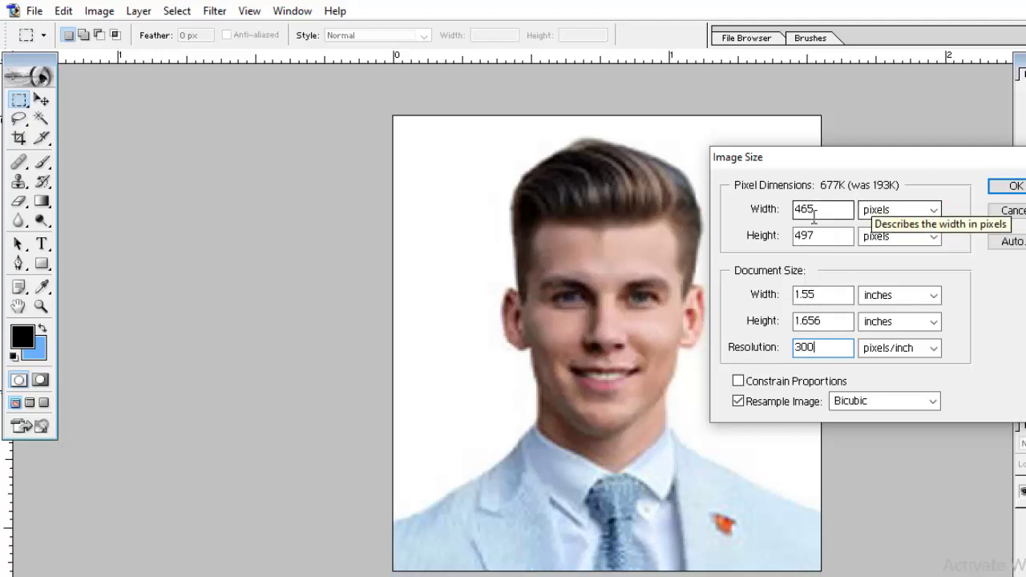
# - Resize the portrait to a width of 300 pixels and a height of 300 pixels
pyautogui.click(930, 210)
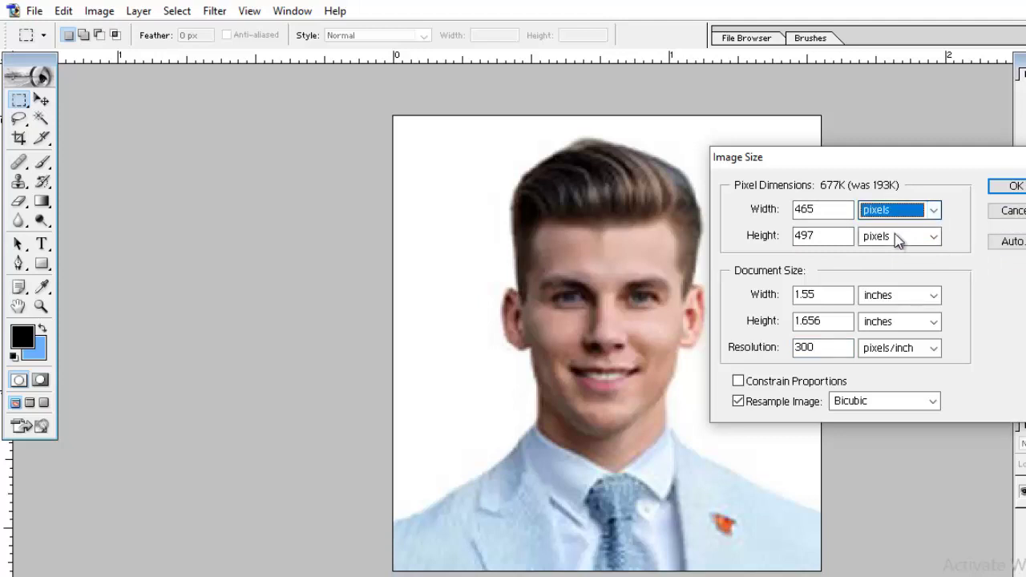
pyautogui.click(884, 240)
pyautogui.click(886, 239)
pyautogui.moveTo(838, 208); pyautogui.dragTo(773, 215)
pyautogui.write('300')
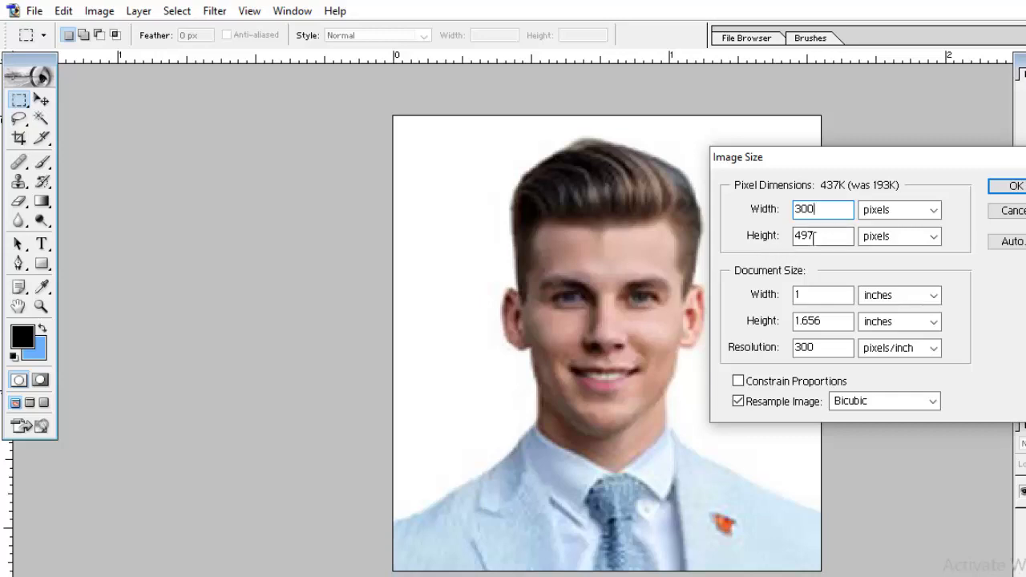
pyautogui.moveTo(814, 234); pyautogui.dragTo(785, 236)
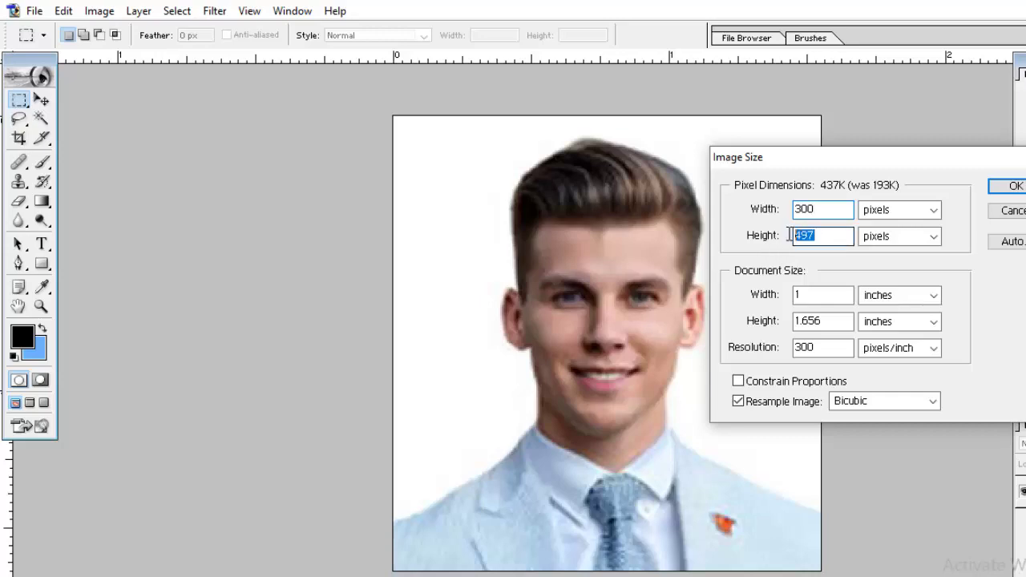
pyautogui.write('300')
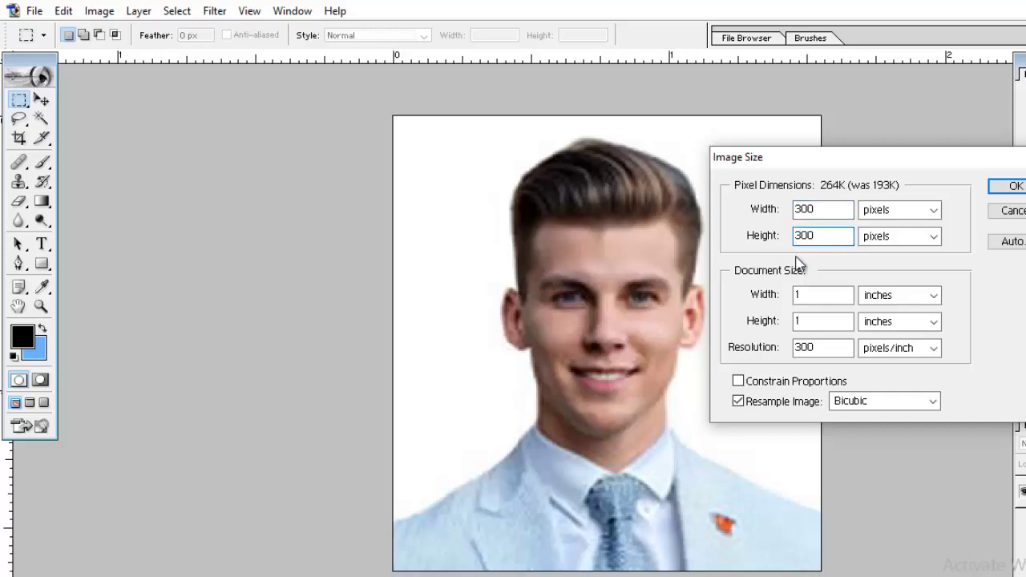
pyautogui.click(1014, 186)
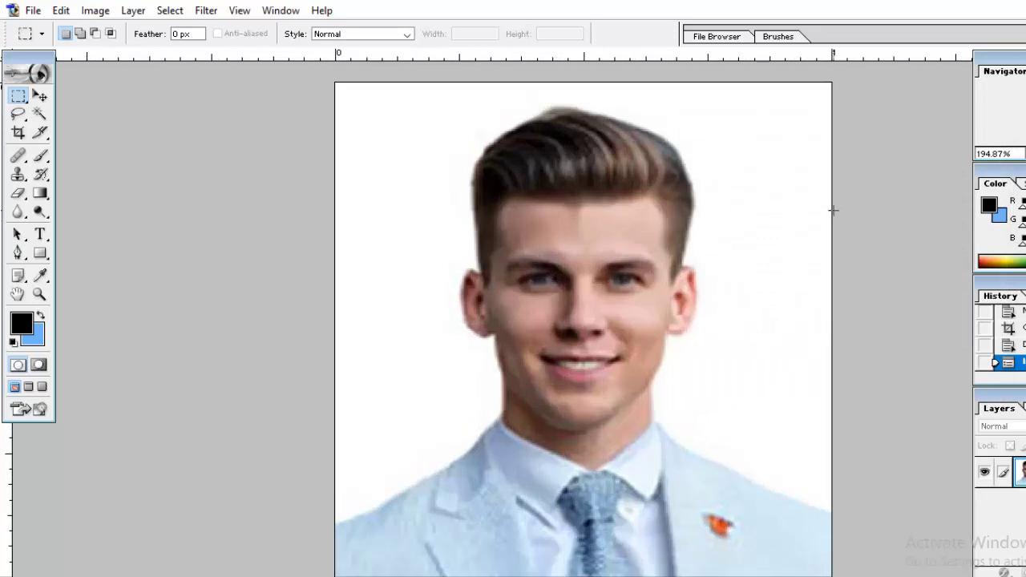
# - Save the resized portrait in New folder (7) as a JPEG named 300x300 with quality 10
pyautogui.hotkey('ctrl', 'alt', '0')
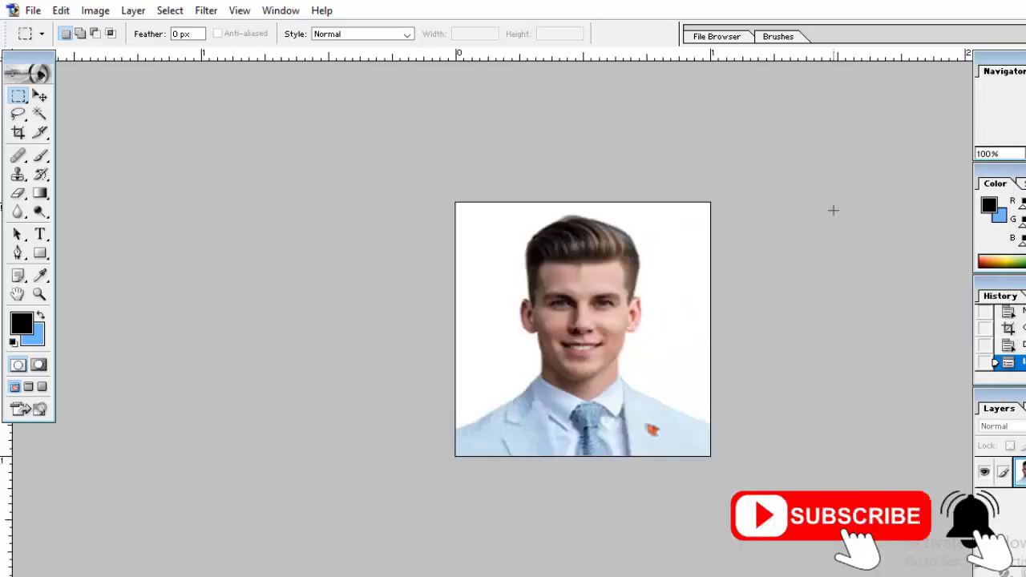
pyautogui.hotkey('ctrl', '+')
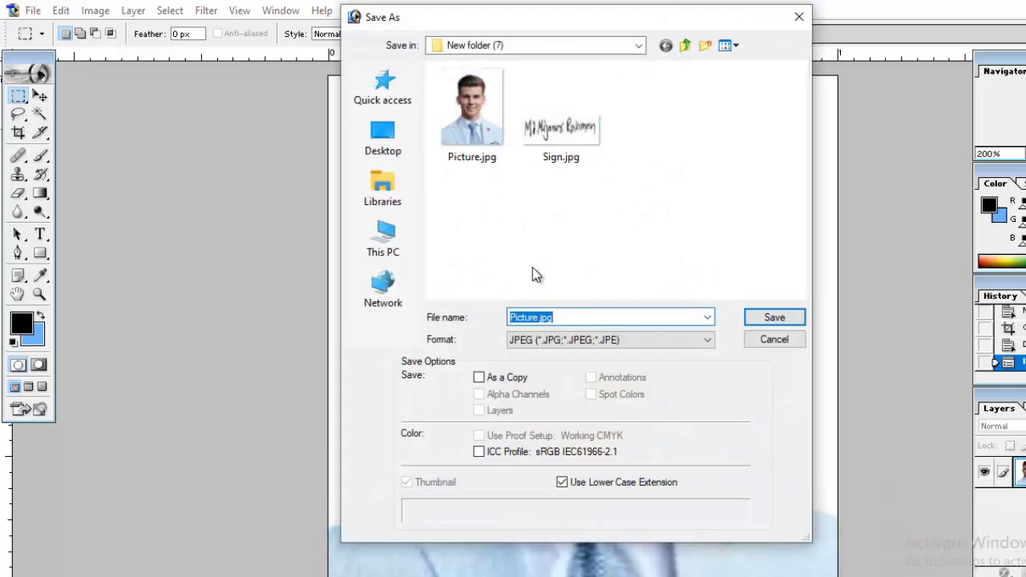
pyautogui.write('300x300')
pyautogui.click(561, 340)
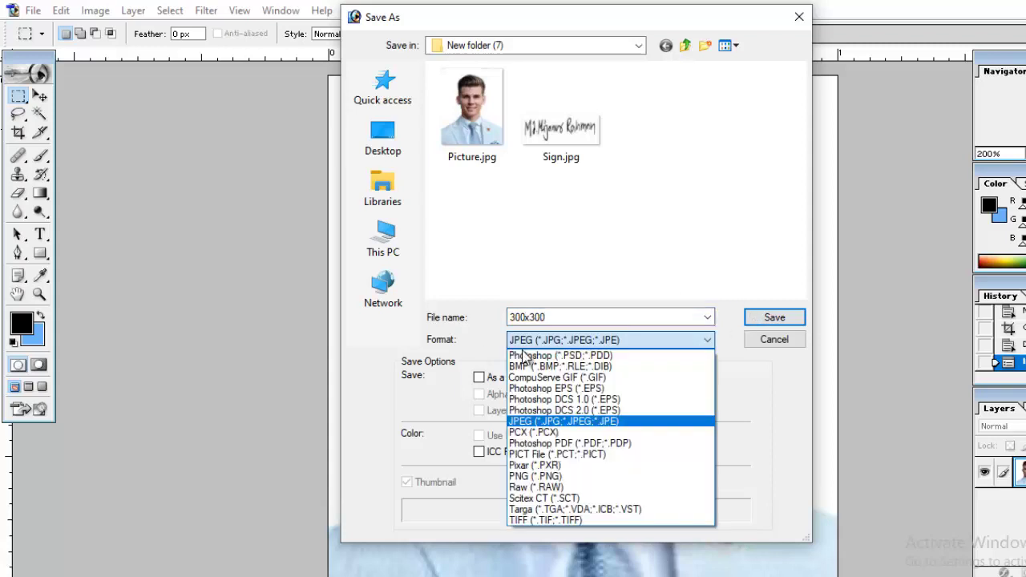
pyautogui.click(572, 421)
pyautogui.click(597, 344)
pyautogui.click(601, 345)
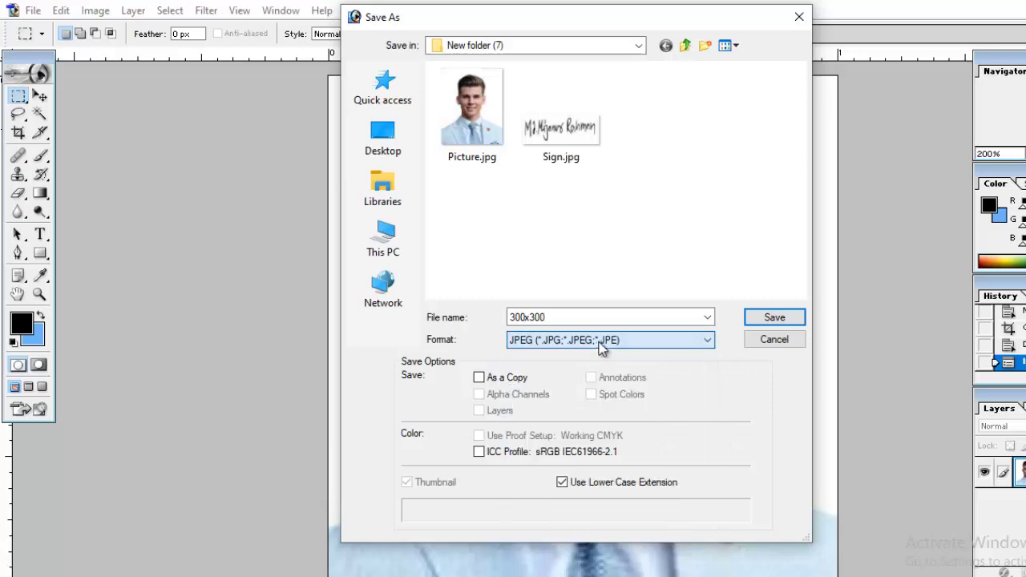
pyautogui.click(767, 317)
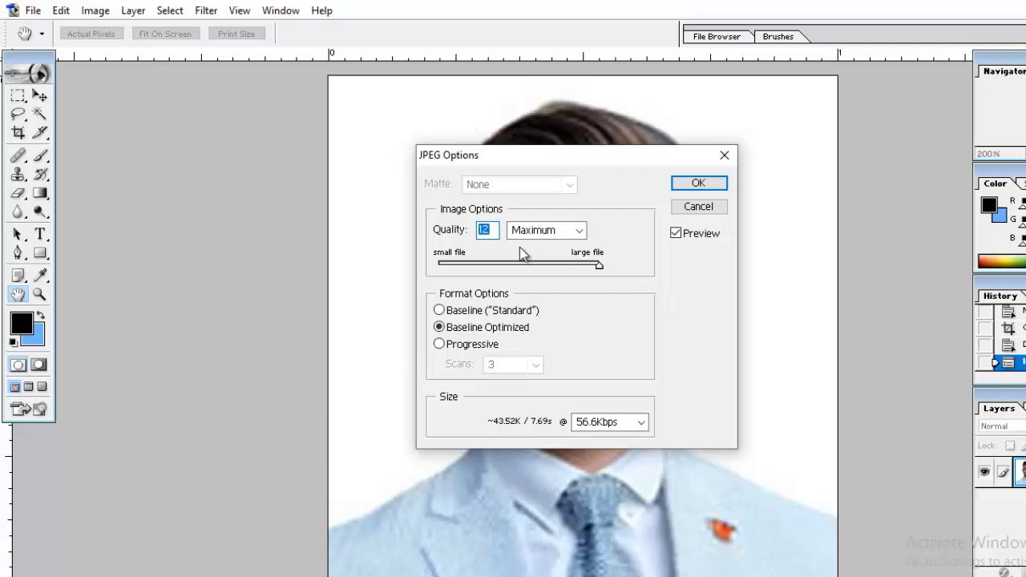
pyautogui.write('10')
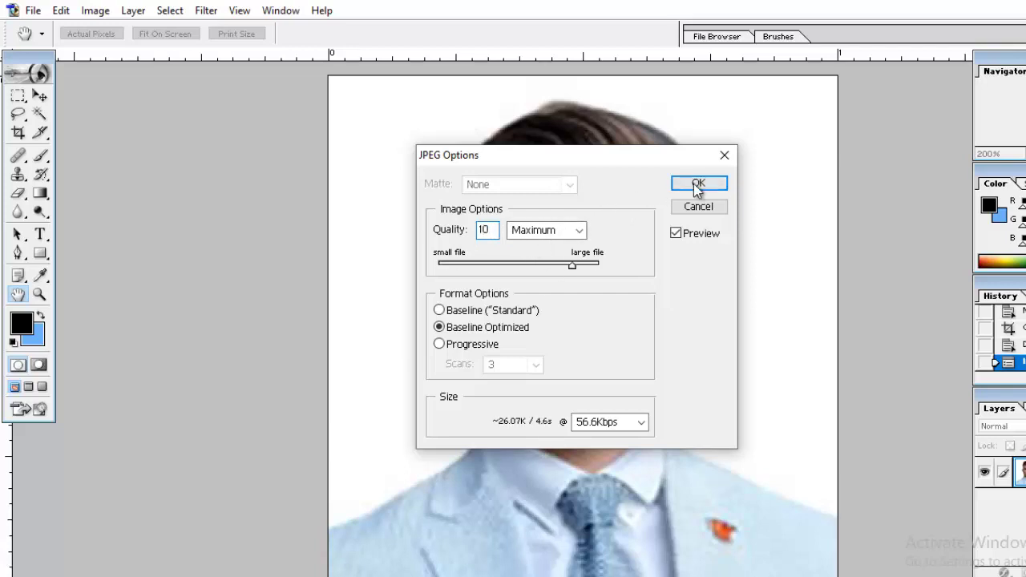
pyautogui.click(699, 184)
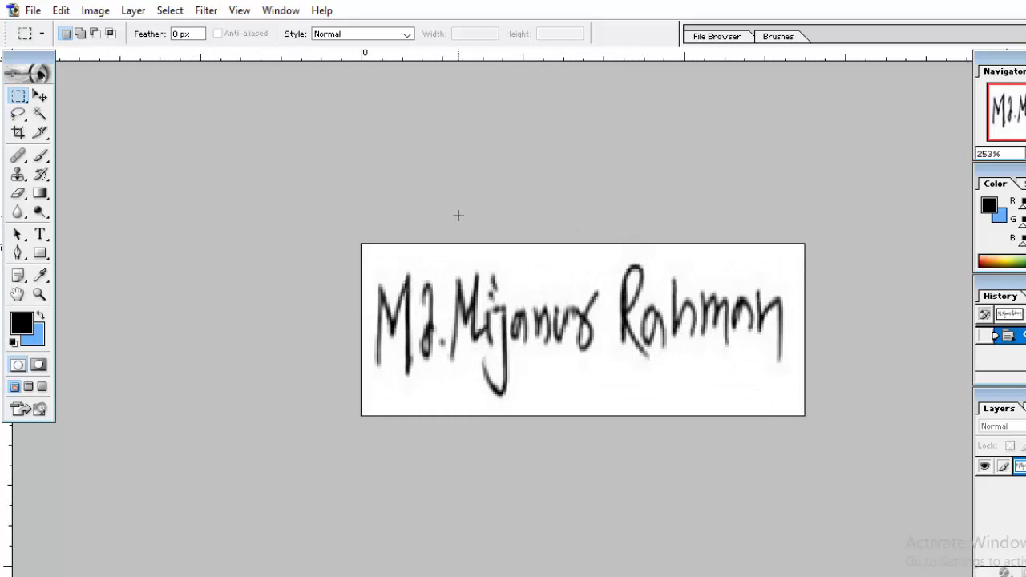
# - Set the signature image's width to 300 pixels in Image Size, keeping the resolution at 300 pixels/inch
pyautogui.click(95, 10)
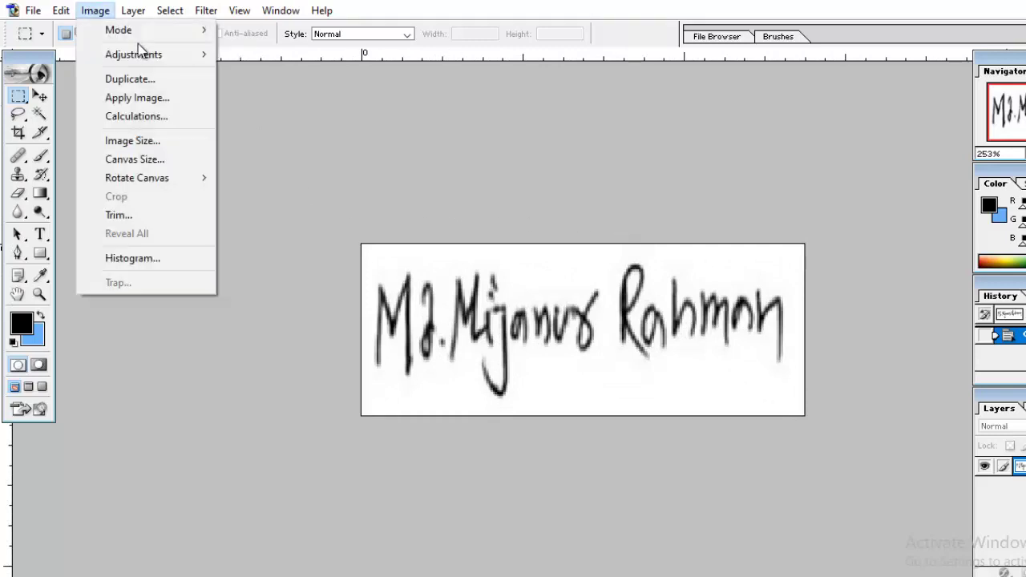
pyautogui.click(155, 143)
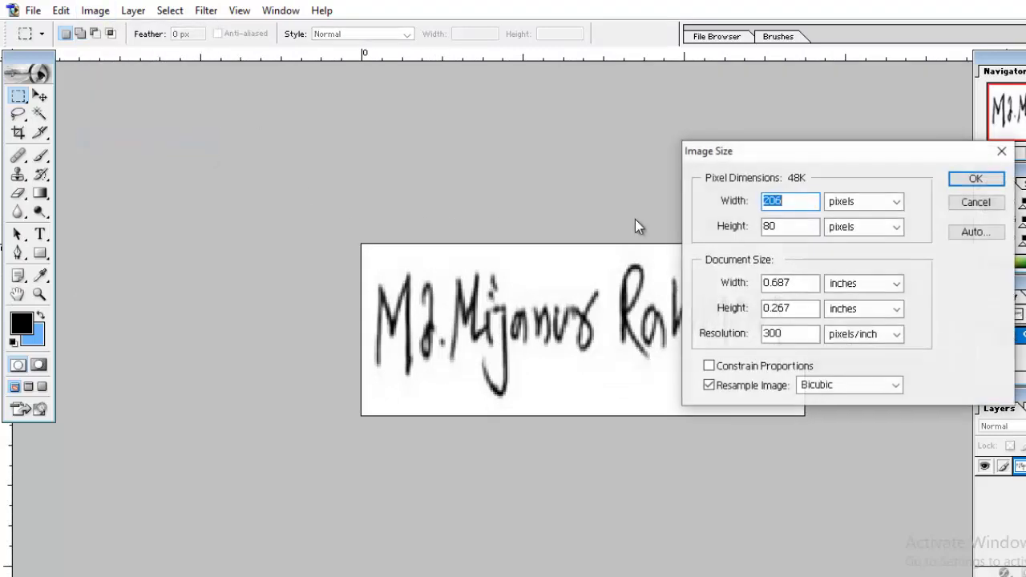
pyautogui.doubleClick(799, 336)
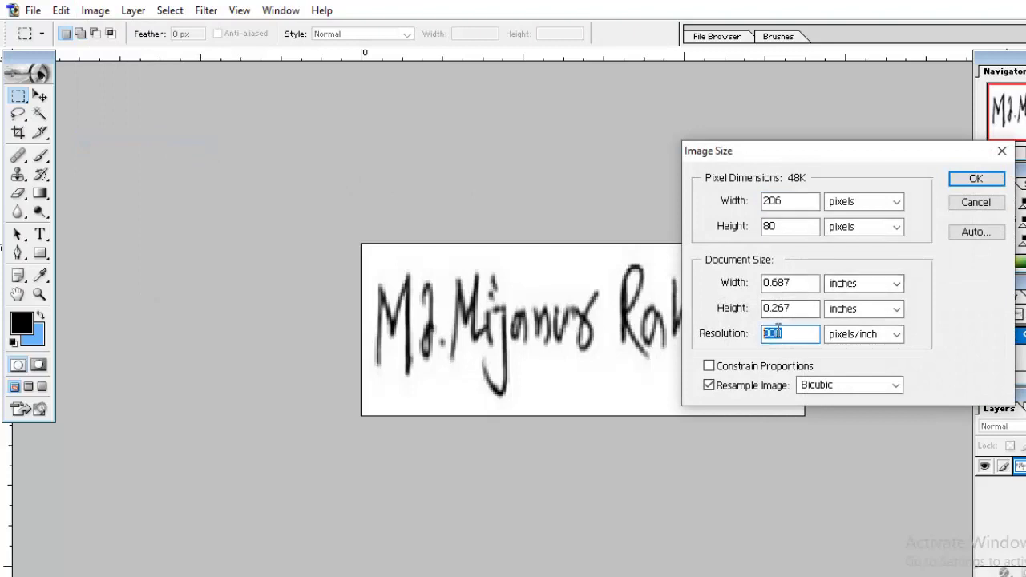
pyautogui.click(788, 334)
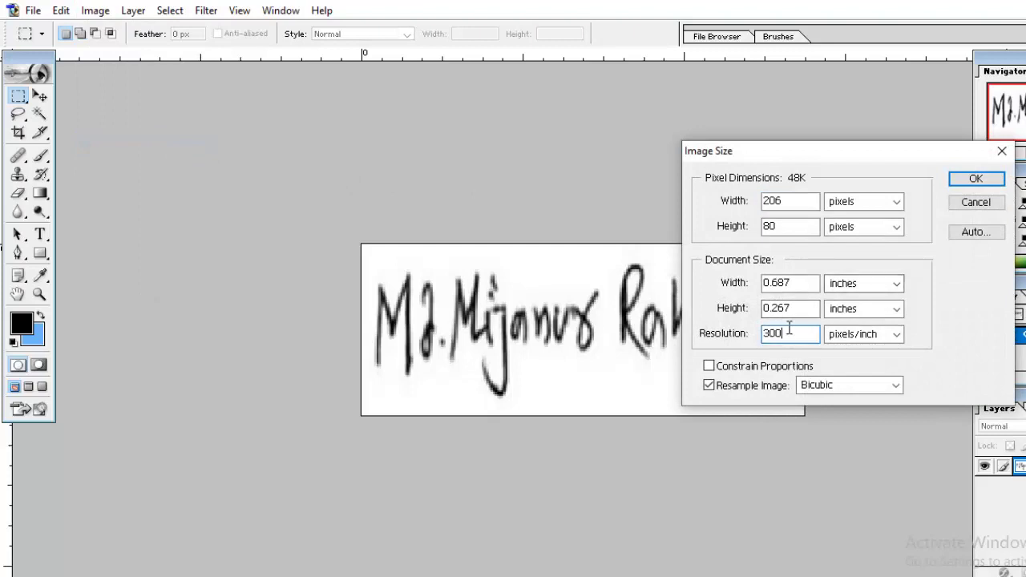
pyautogui.click(868, 203)
pyautogui.click(868, 204)
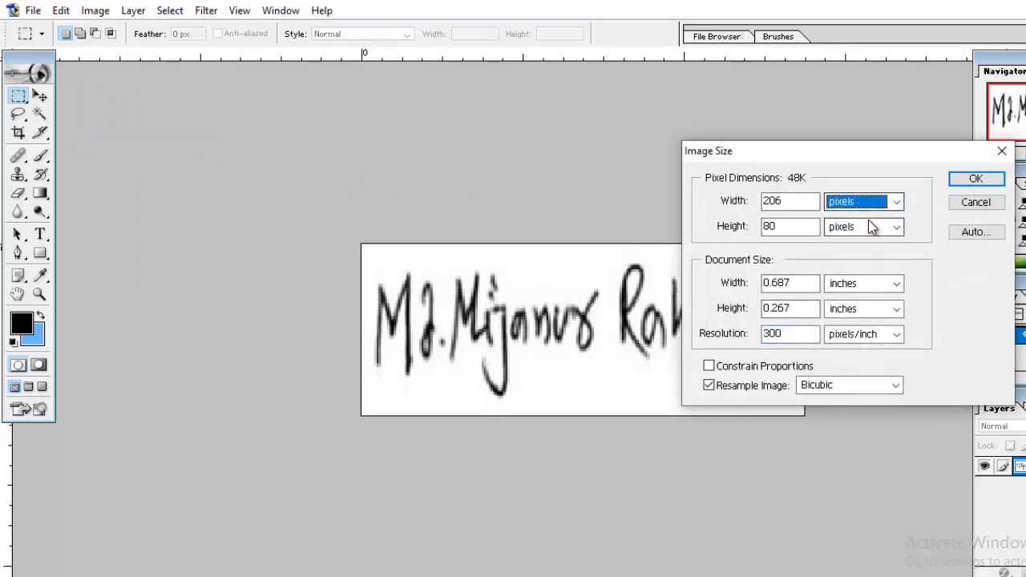
pyautogui.click(868, 226)
pyautogui.click(868, 226)
pyautogui.click(815, 204)
pyautogui.moveTo(815, 202); pyautogui.dragTo(766, 206)
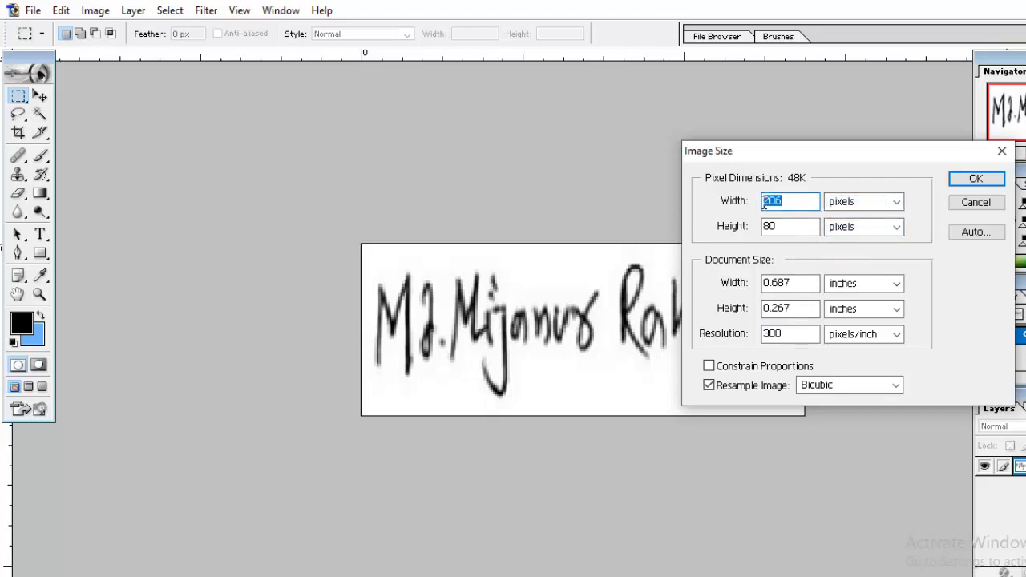
pyautogui.write('300')
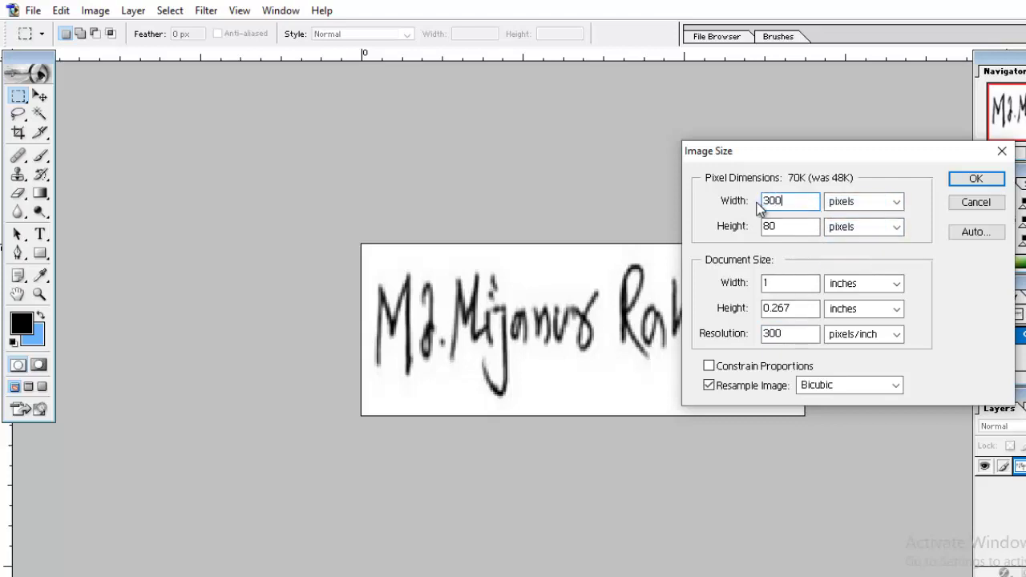
# - Apply the signature's new size with a height of 80 pixels and fit the image on screen
pyautogui.doubleClick(767, 225)
pyautogui.click(765, 225)
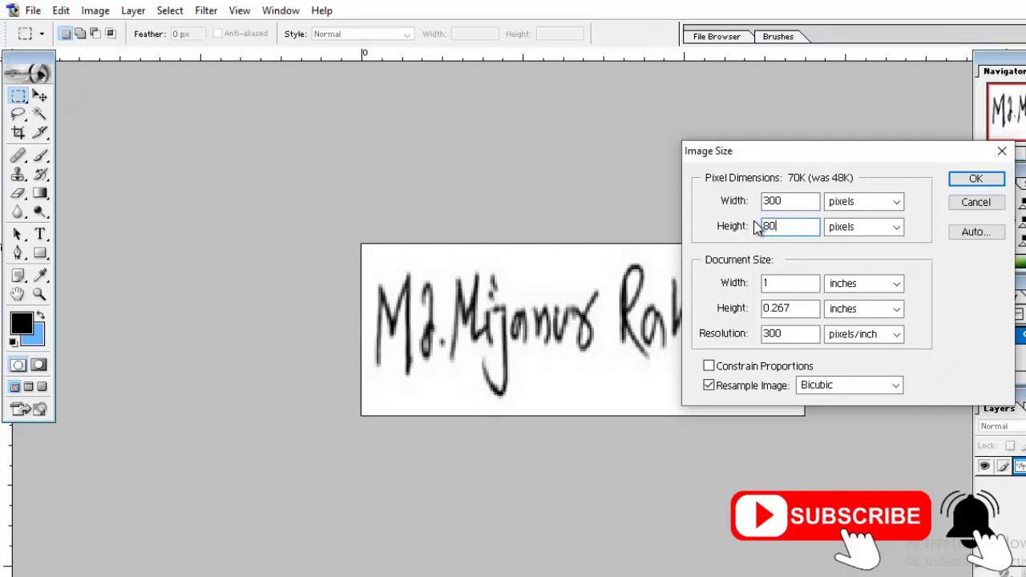
pyautogui.click(963, 181)
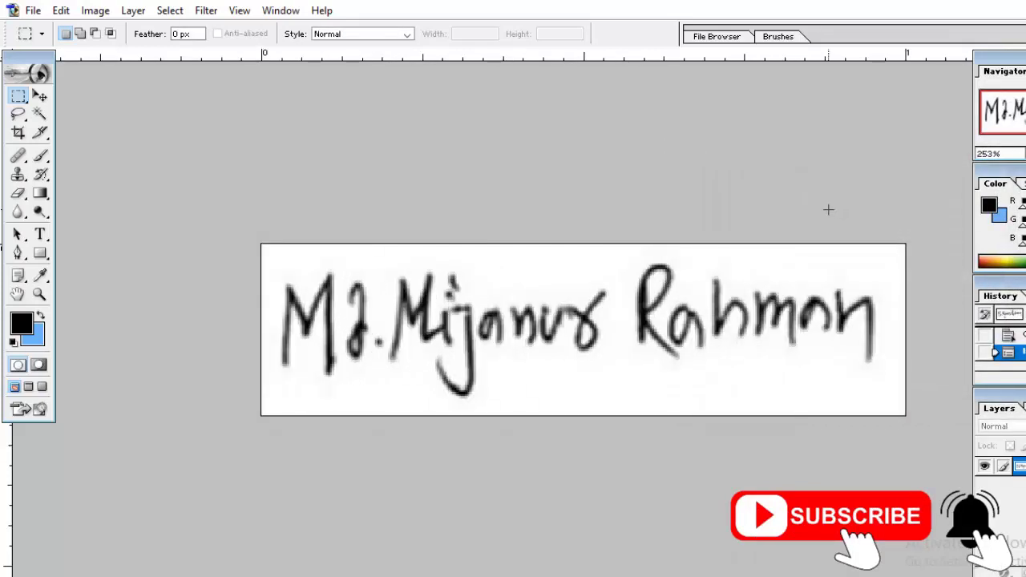
pyautogui.hotkey('ctrl', '0')
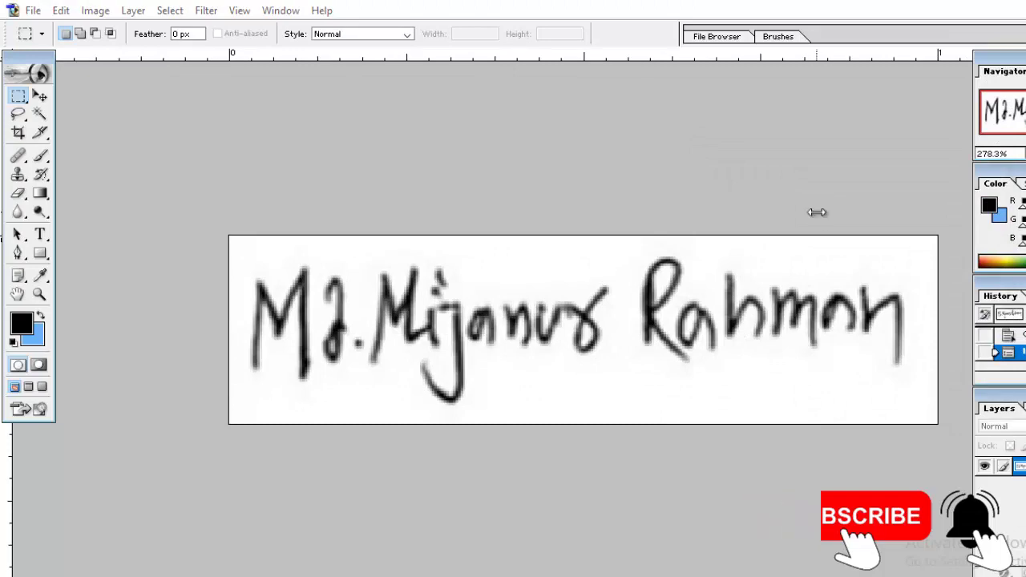
# - Save the resized signature in New folder (7) as a JPEG named 300x80 with quality 10
pyautogui.hotkey('ctrl', 'shift', 's')
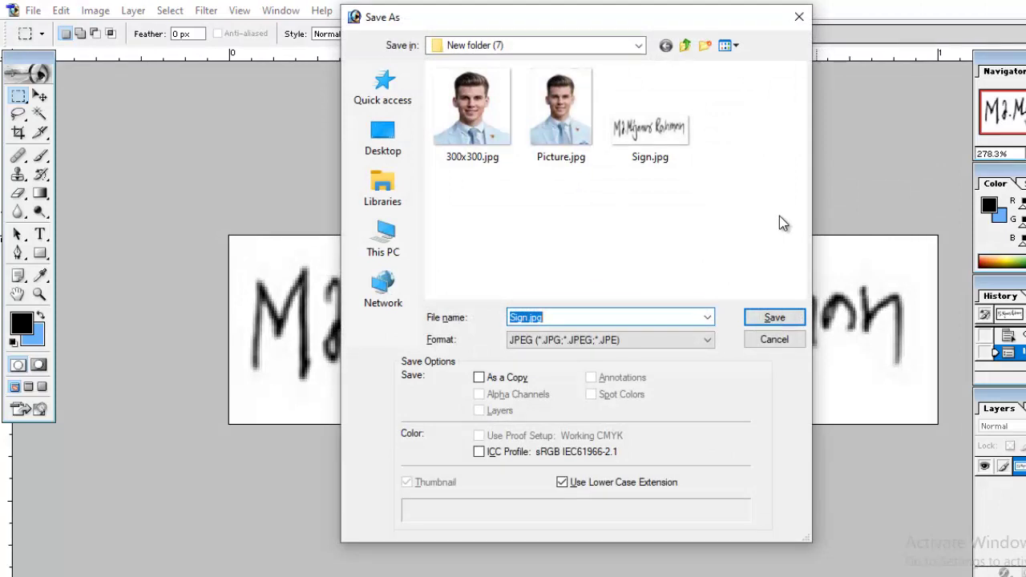
pyautogui.write('300x')
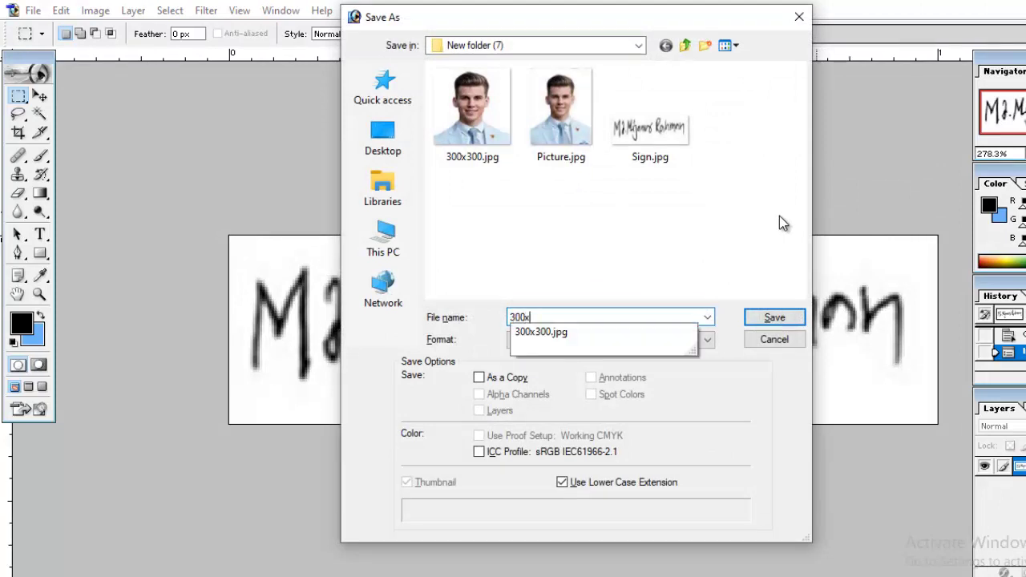
pyautogui.write('80')
pyautogui.click(544, 341)
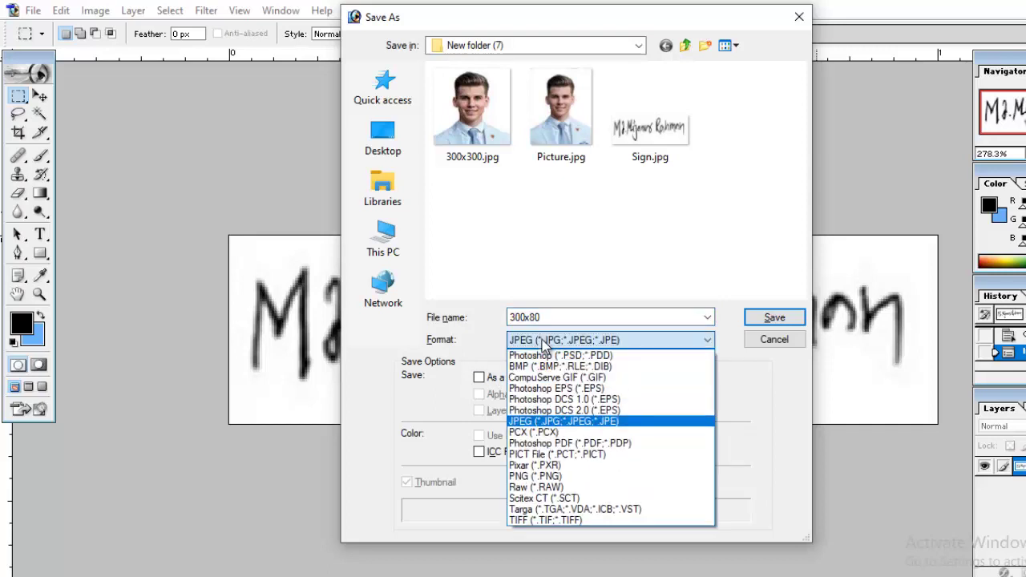
pyautogui.click(545, 341)
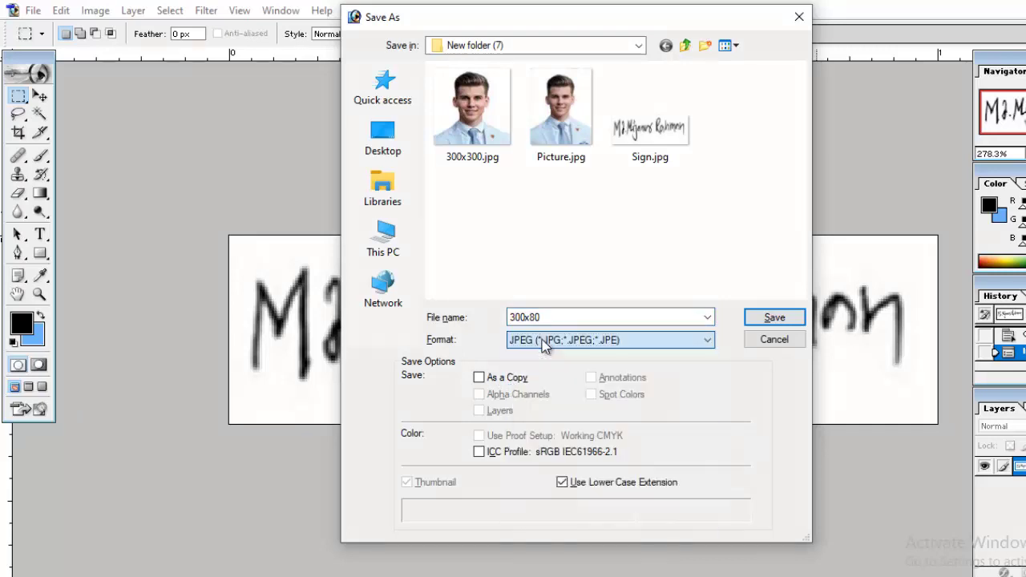
pyautogui.click(771, 319)
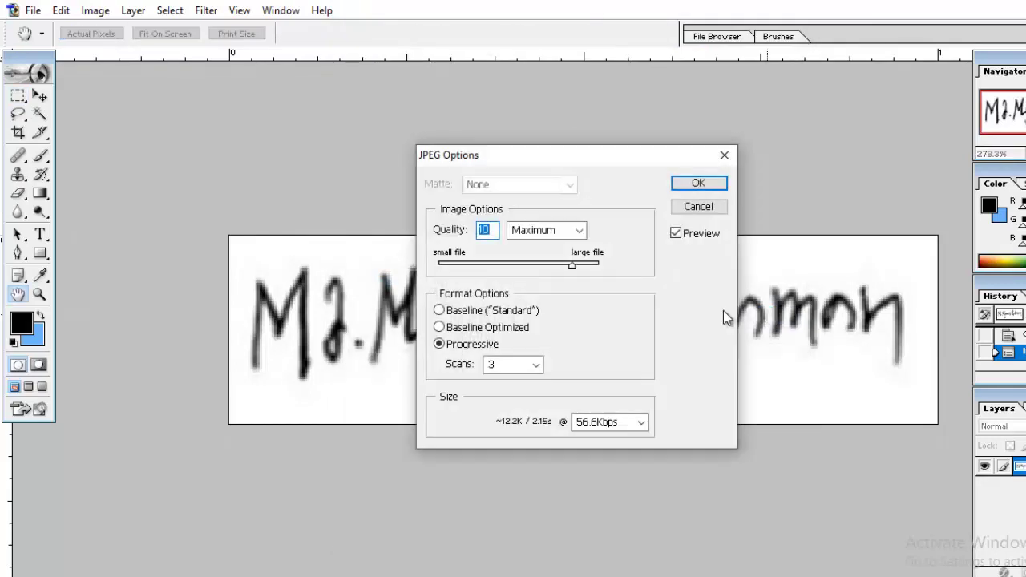
pyautogui.write('10')
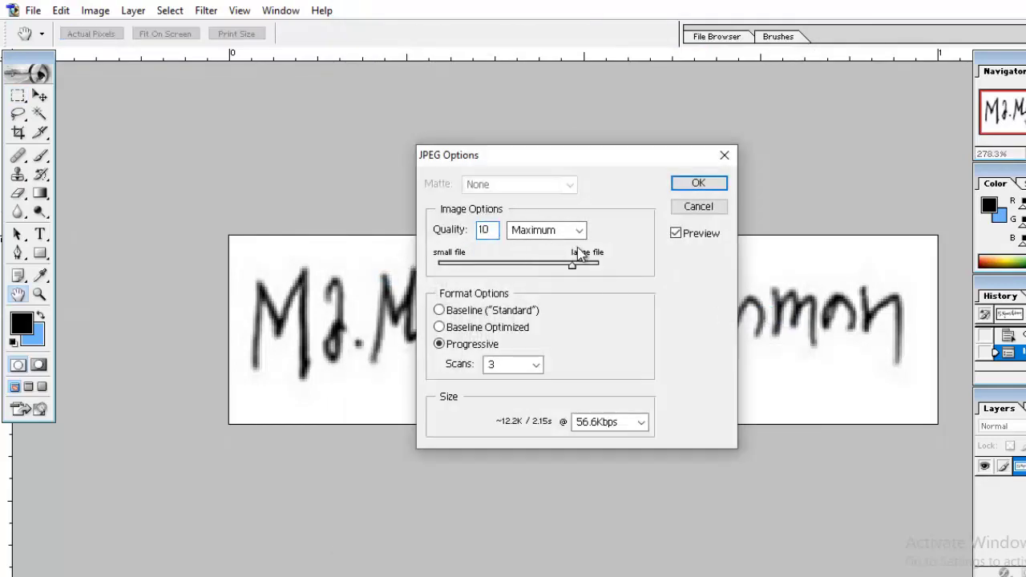
pyautogui.press('Return')
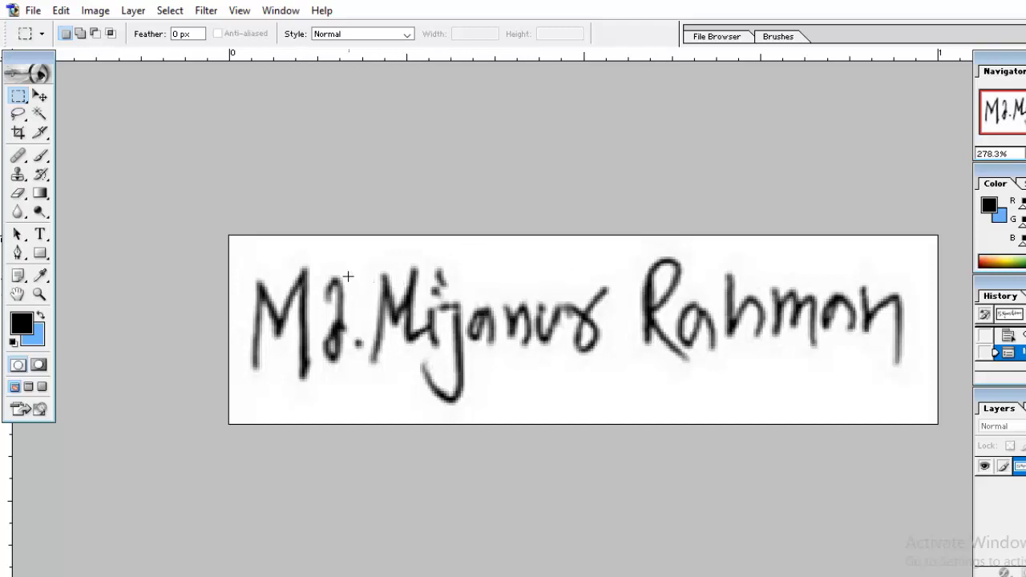
# - Raise the signature's contrast to +45 with Brightness/Contrast, leaving the brightness at 0
pyautogui.click(94, 11)
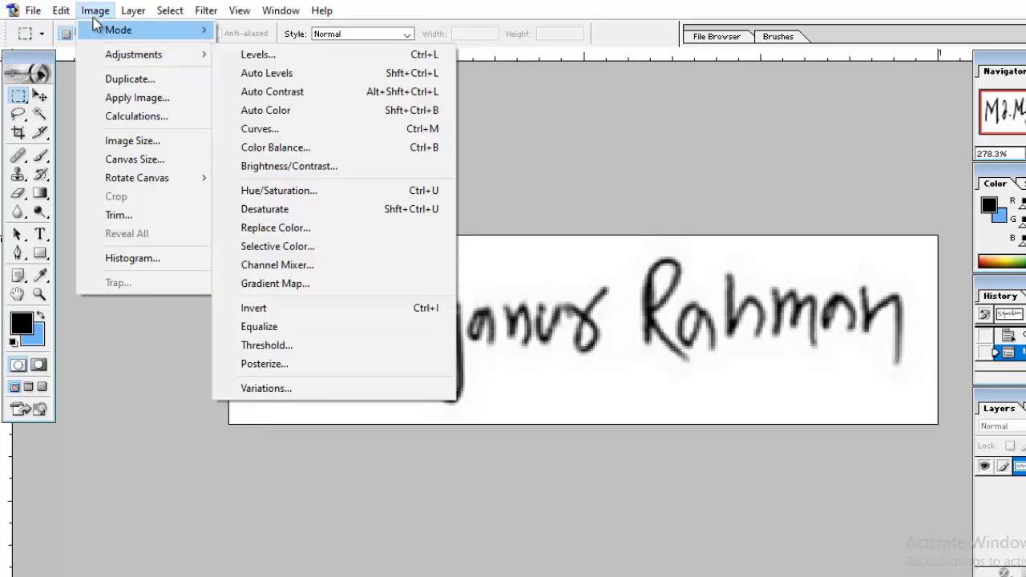
pyautogui.click(93, 11)
pyautogui.click(93, 10)
pyautogui.moveTo(144, 62)
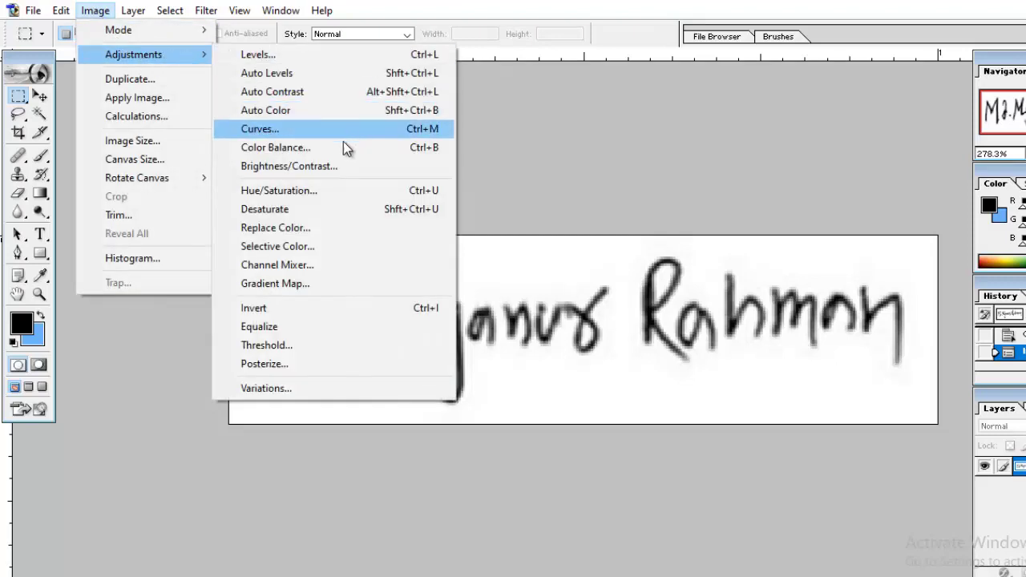
pyautogui.click(328, 169)
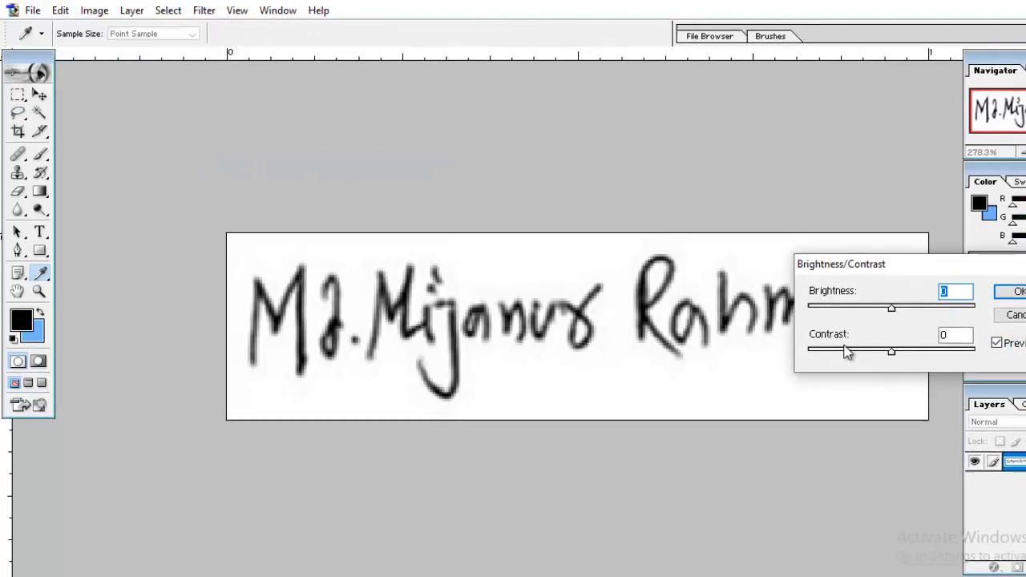
pyautogui.moveTo(887, 345); pyautogui.dragTo(911, 343)
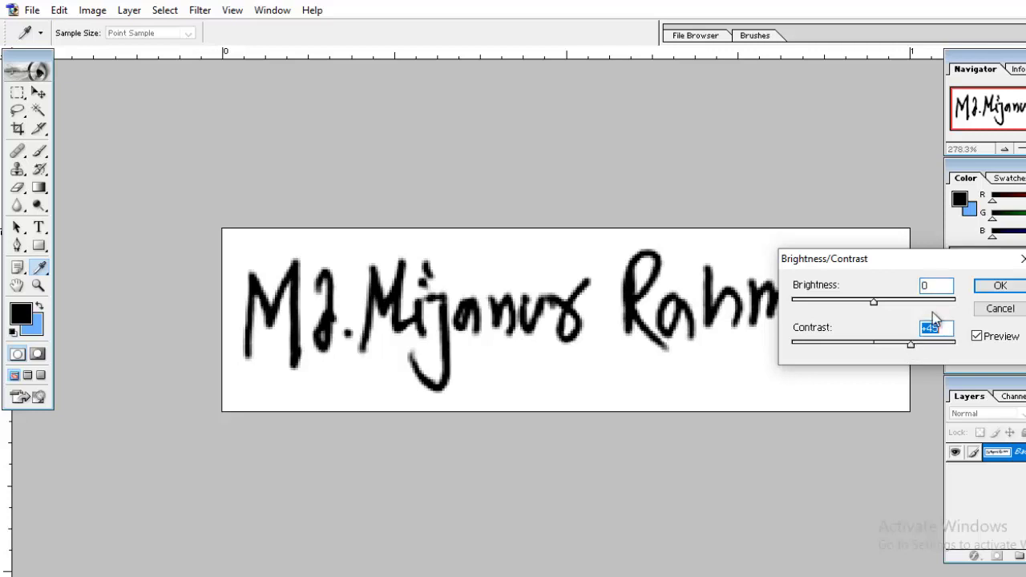
pyautogui.click(999, 287)
pyautogui.press('m')
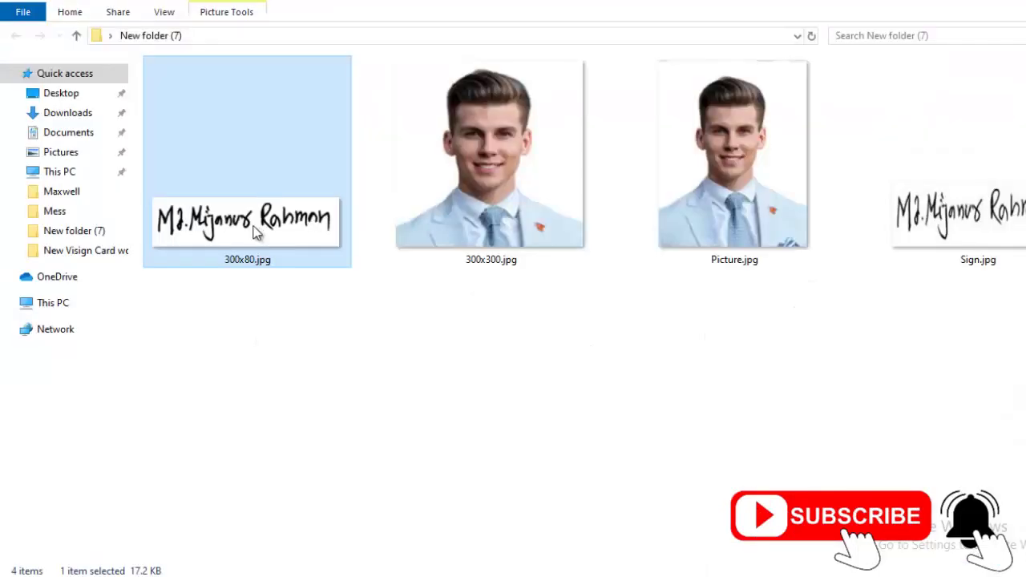
# - Check the saved 300x80.jpg and 300x300.jpg files in New folder (7) in File Explorer
pyautogui.click(472, 302)
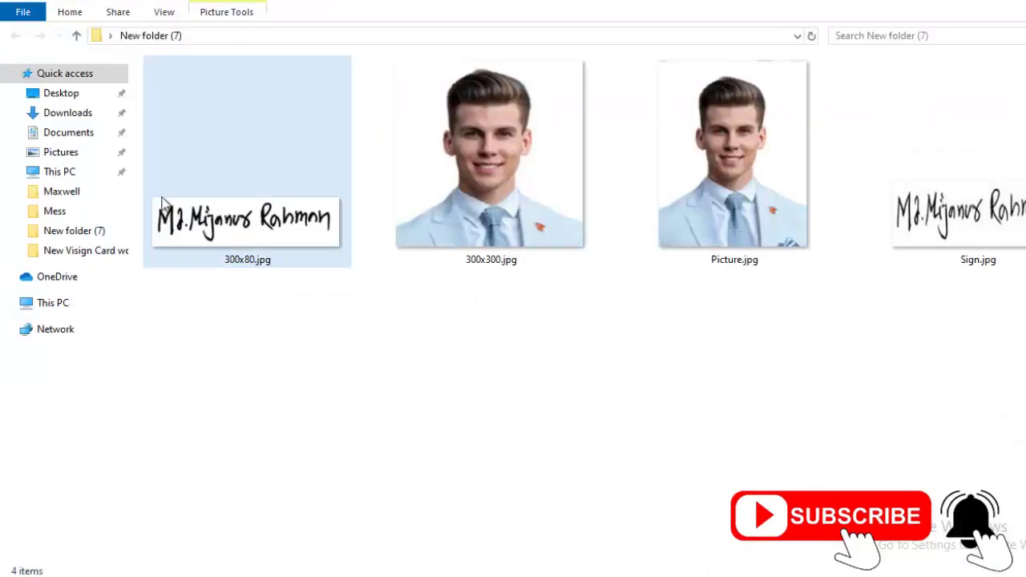
pyautogui.click(270, 217)
pyautogui.click(453, 203)
pyautogui.click(482, 317)
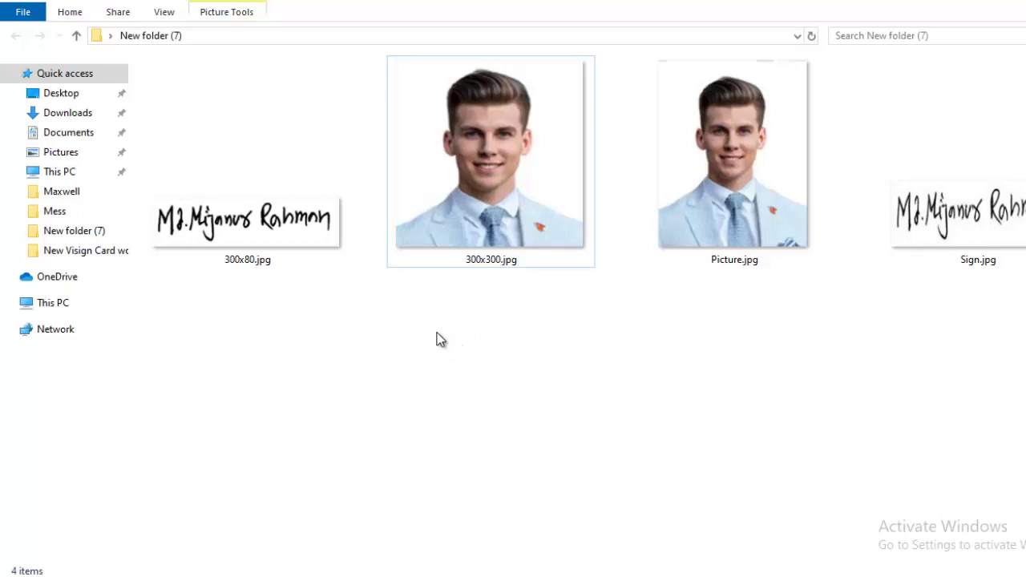
pyautogui.press('super+d')
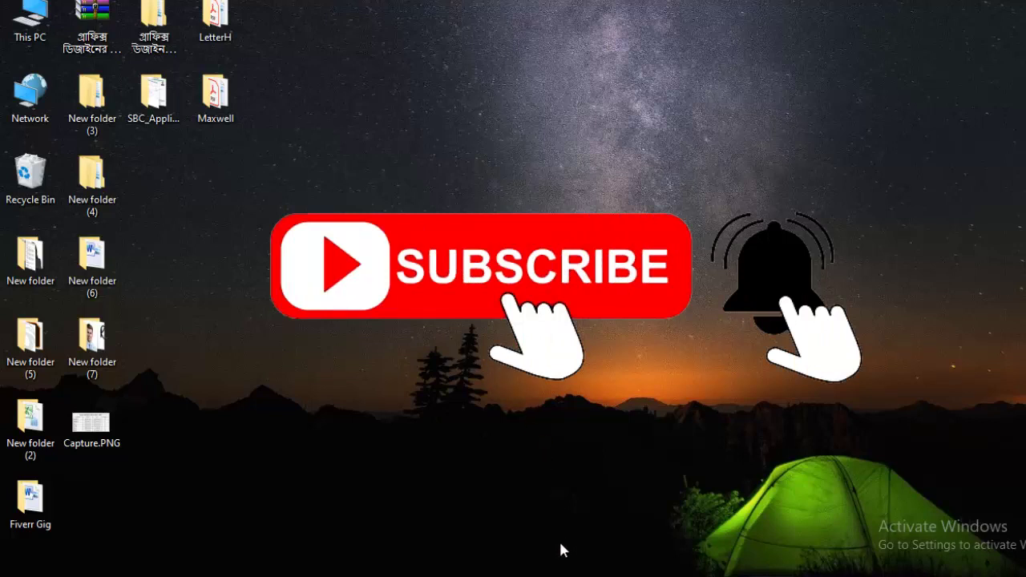
pyautogui.click(541, 576)
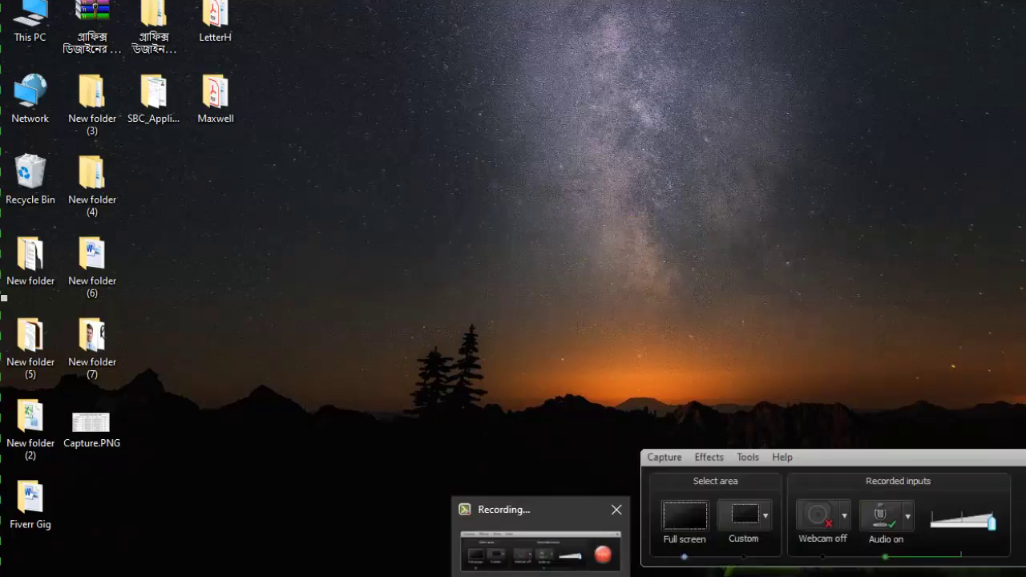